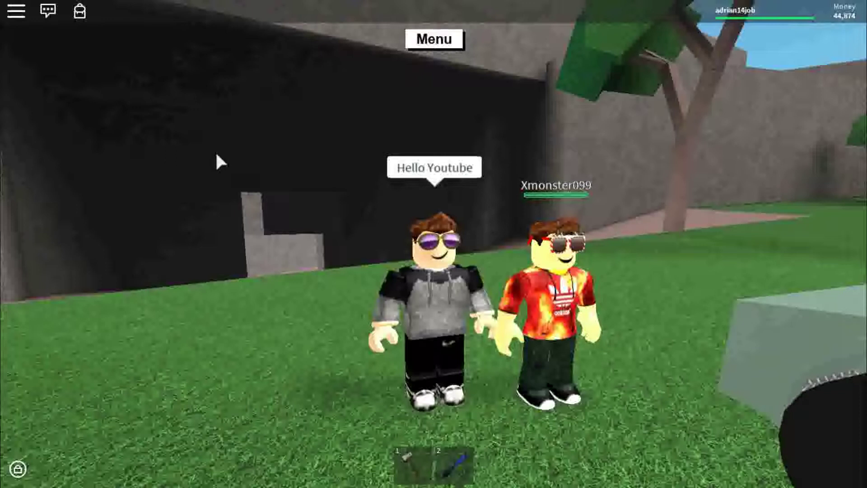
Greet the viewers with 'Hello Youtube' in chat beside the friend's avatar
{"action": "key", "text": "slash"}
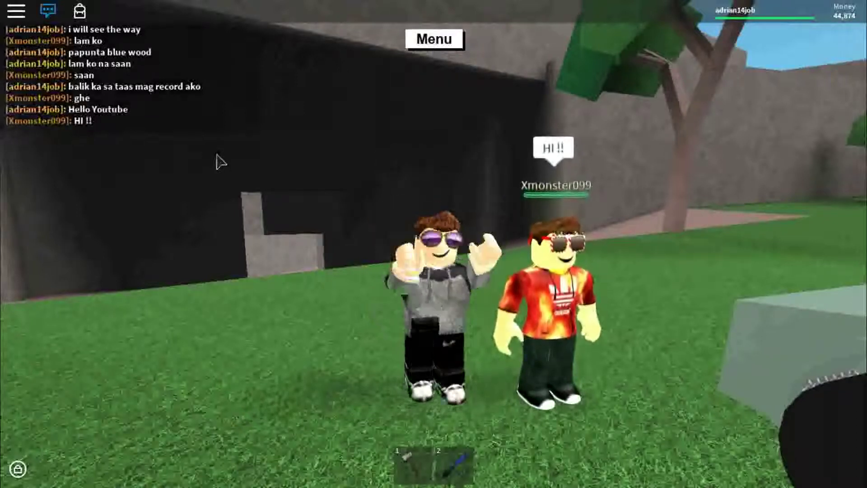
{"action": "scroll", "coordinate": [329, 196], "scroll_direction": "down", "scroll_amount": 3}
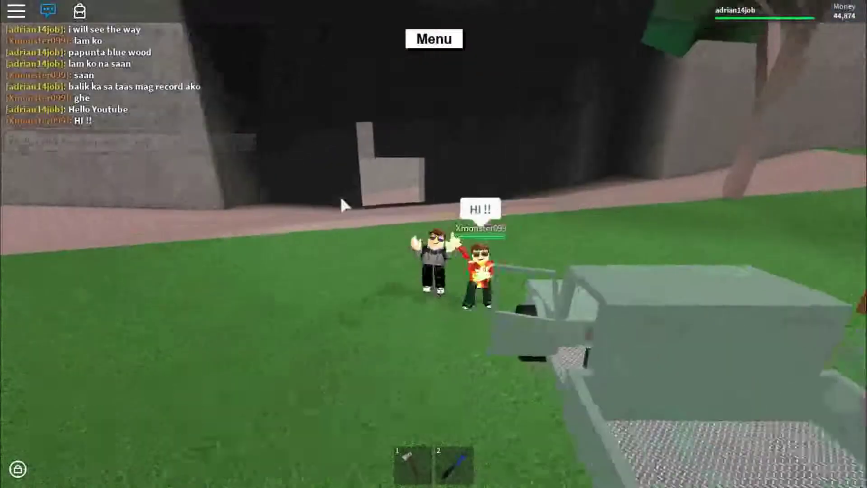
Equip the axe and get into the brown truck's driver seat
{"action": "mouse_move", "coordinate": [297, 226]}
{"action": "left_mouse_down"}
{"action": "mouse_move", "coordinate": [494, 193]}
{"action": "mouse_move", "coordinate": [433, 241]}
{"action": "left_mouse_up"}
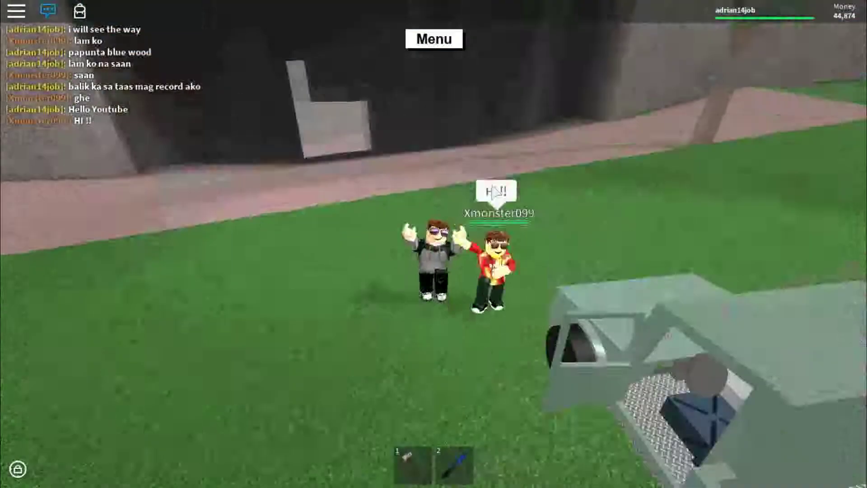
{"action": "scroll", "coordinate": [433, 240], "scroll_direction": "up", "scroll_amount": 3}
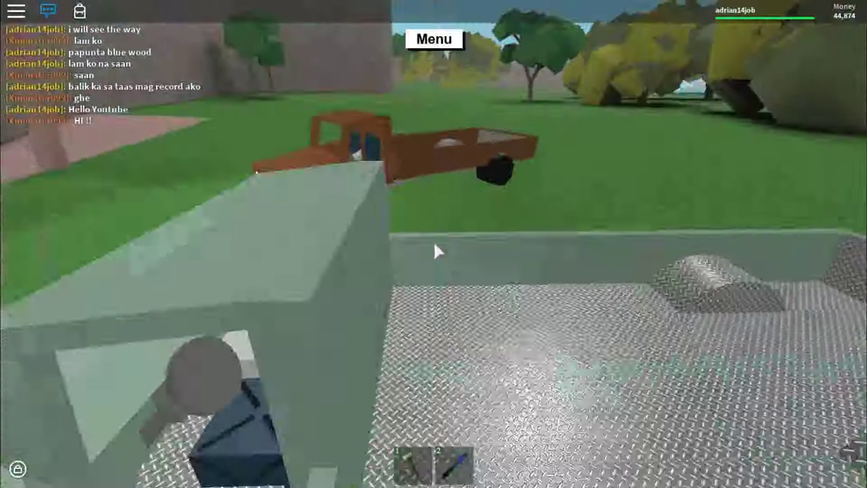
{"action": "key", "text": "1"}
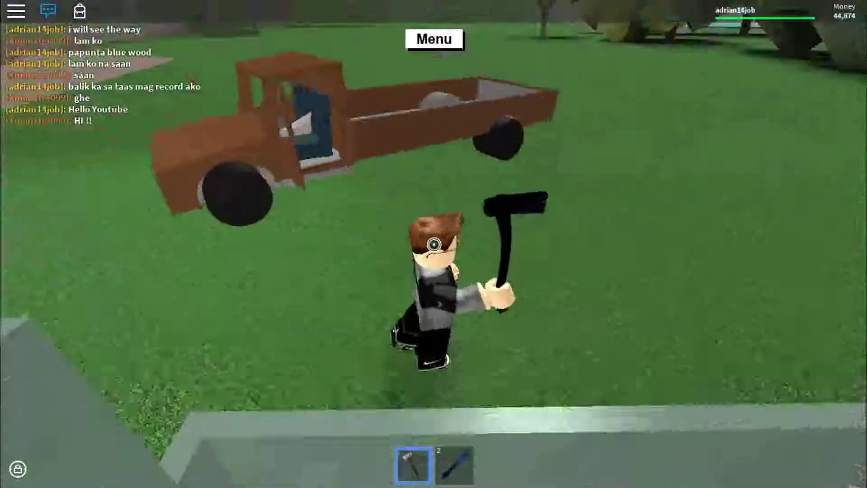
{"action": "key", "text": "w"}
{"action": "key", "text": "e"}
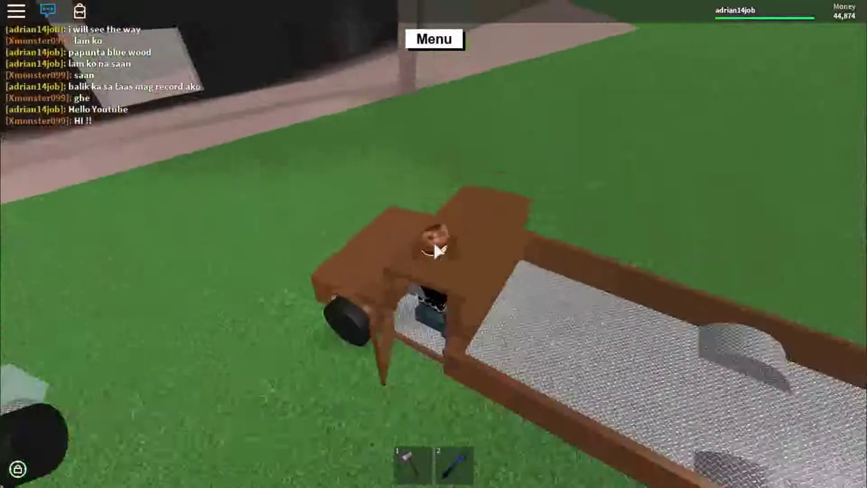
Leave the glitching brown truck and walk off toward the grey truck
{"action": "left_click_drag", "start_coordinate": [433, 252], "coordinate": [434, 250]}
{"action": "scroll", "coordinate": [434, 252], "scroll_direction": "up", "scroll_amount": 3}
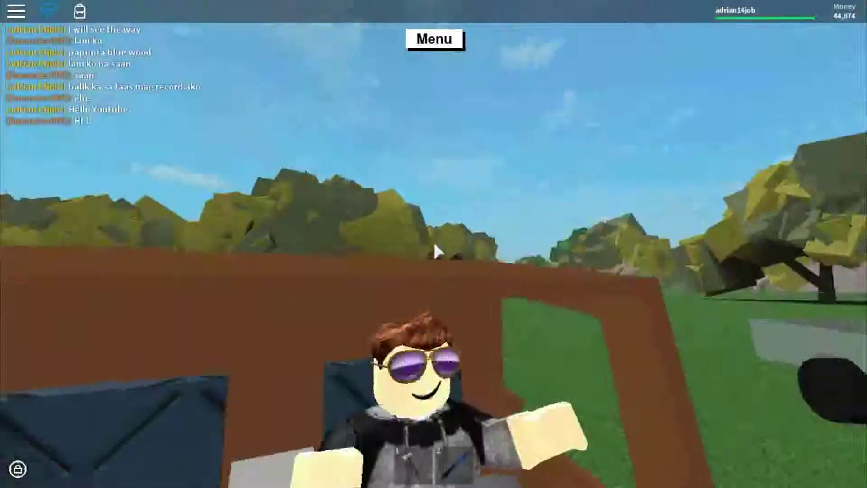
{"action": "scroll", "coordinate": [433, 251], "scroll_direction": "down", "scroll_amount": 4}
{"action": "key", "text": "space"}
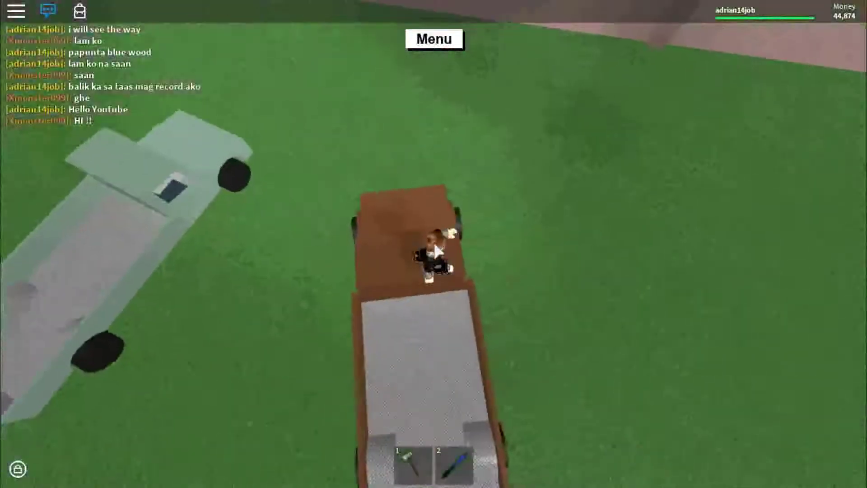
{"action": "key", "text": "w"}
{"action": "left_click_drag", "start_coordinate": [433, 252], "coordinate": [437, 254]}
{"action": "scroll", "coordinate": [434, 252], "scroll_direction": "down", "scroll_amount": 3}
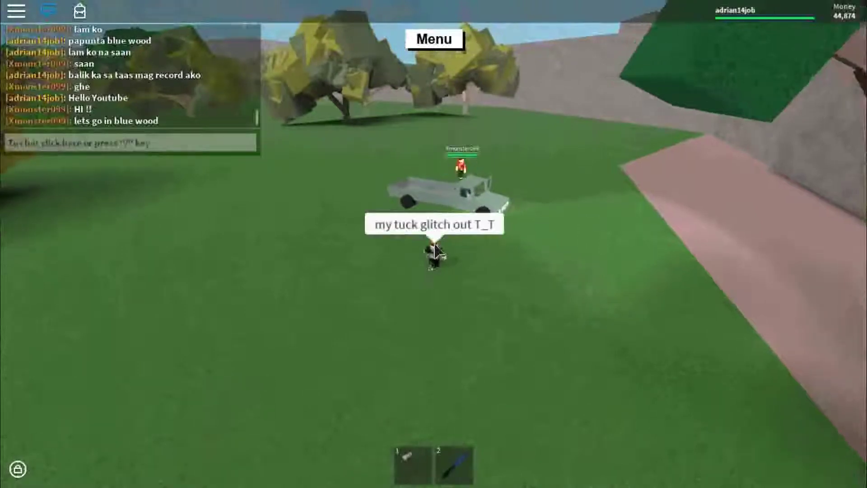
Step off the truck onto the path and send 'wait' in chat
{"action": "left_click_drag", "start_coordinate": [437, 254], "coordinate": [437, 254]}
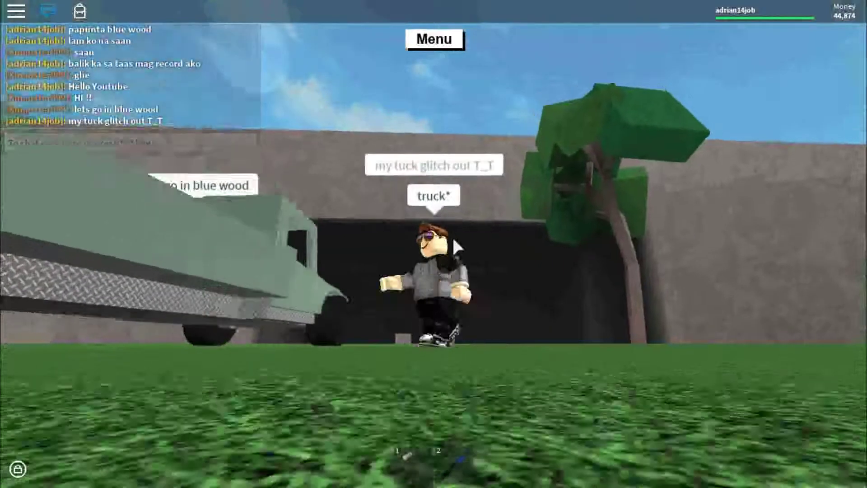
{"action": "mouse_move", "coordinate": [448, 250]}
{"action": "left_mouse_down"}
{"action": "mouse_move", "coordinate": [467, 248]}
{"action": "mouse_move", "coordinate": [470, 259]}
{"action": "mouse_move", "coordinate": [433, 247]}
{"action": "mouse_move", "coordinate": [474, 250]}
{"action": "left_mouse_up"}
{"action": "key", "text": "w"}
{"action": "key", "text": "slash"}
{"action": "type", "text": "wait"}
{"action": "key", "text": "Return"}
{"action": "scroll", "coordinate": [470, 258], "scroll_direction": "up", "scroll_amount": 5}
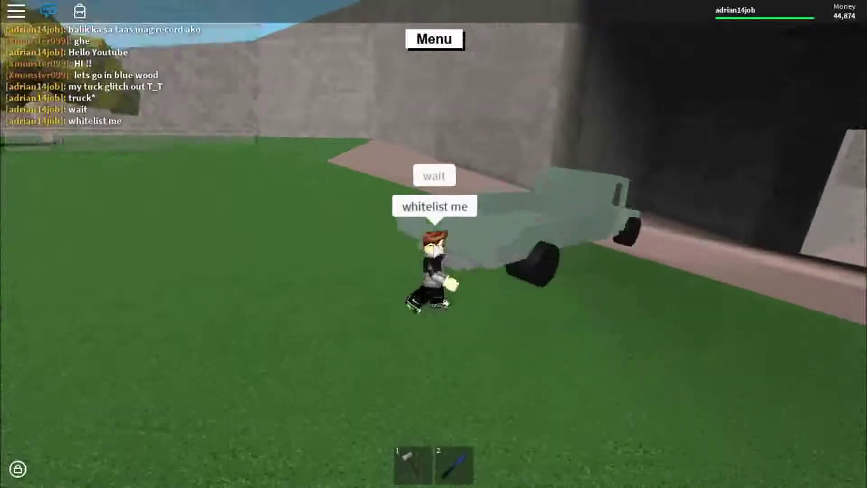
Climb into the grey truck's bed and ask 'whitelist me' in chat
{"action": "left_click_drag", "start_coordinate": [444, 301], "coordinate": [474, 284]}
{"action": "key", "text": "w"}
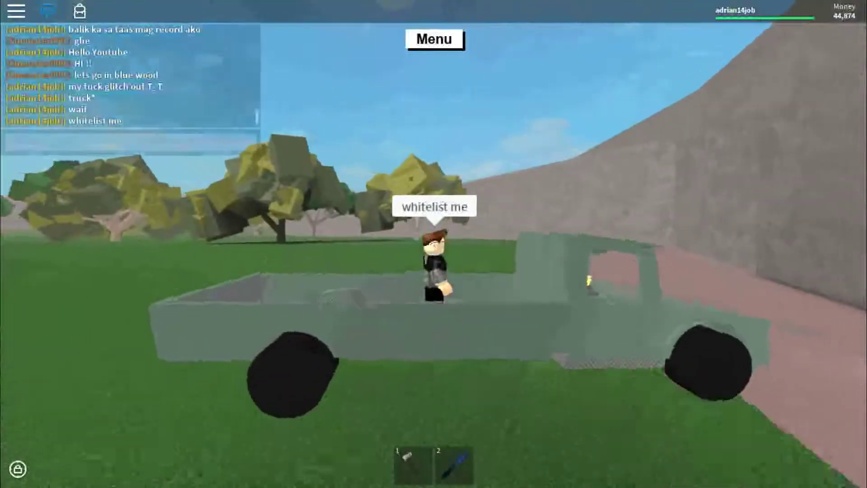
{"action": "key", "text": "slash"}
{"action": "type", "text": "i driv"}
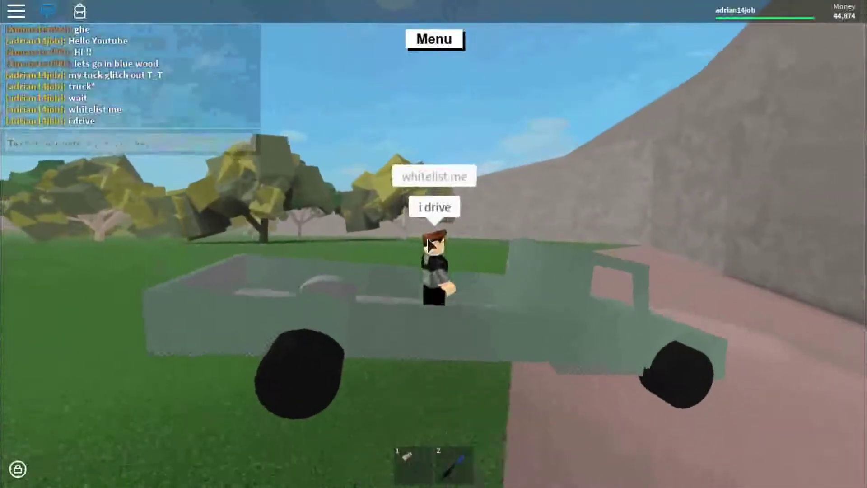
{"action": "scroll", "coordinate": [450, 249], "scroll_direction": "down", "scroll_amount": 3}
{"action": "left_click_drag", "start_coordinate": [449, 249], "coordinate": [449, 248]}
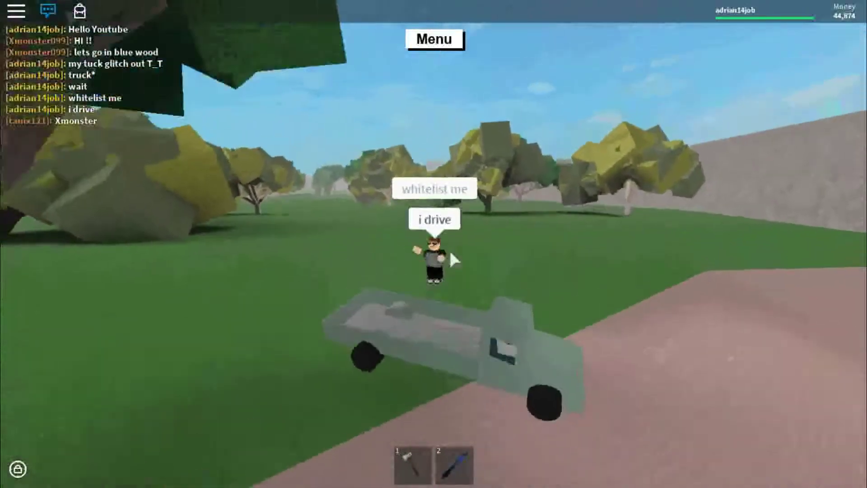
Run to the grey truck and jump in beside the friend driving
{"action": "key", "text": "w"}
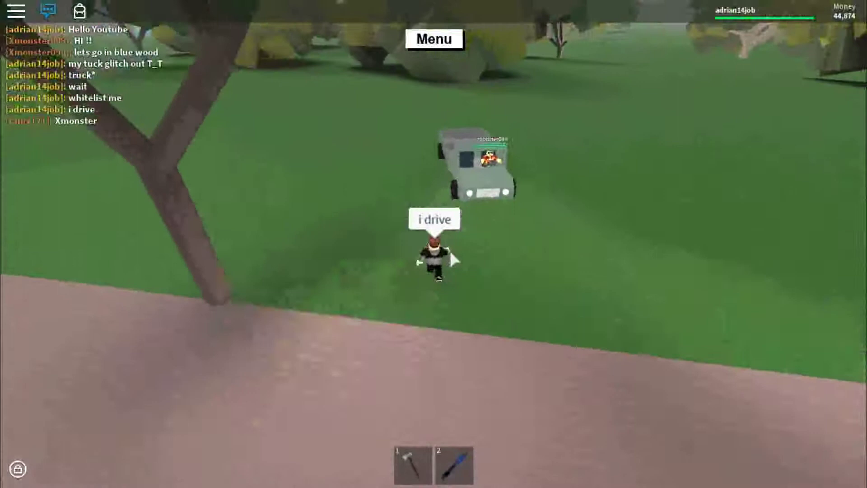
{"action": "key", "text": "w"}
{"action": "left_click_drag", "start_coordinate": [452, 245], "coordinate": [452, 244]}
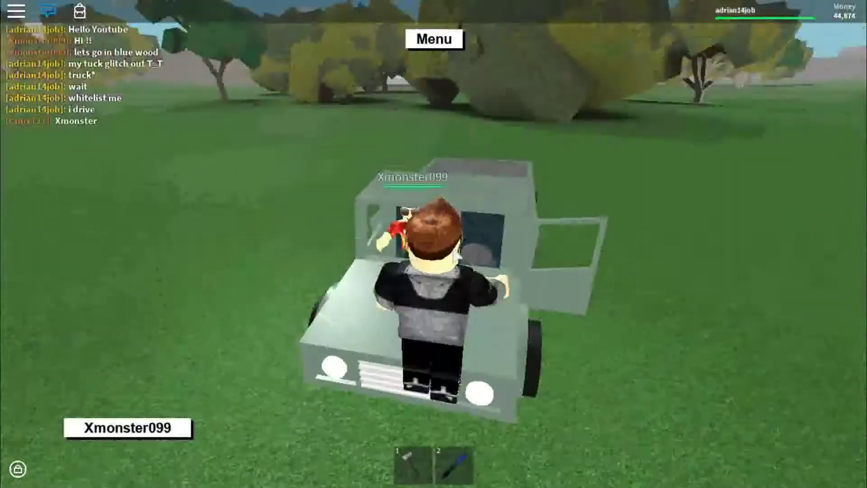
{"action": "scroll", "coordinate": [434, 240], "scroll_direction": "up", "scroll_amount": 3}
{"action": "scroll", "coordinate": [433, 241], "scroll_direction": "down", "scroll_amount": 3}
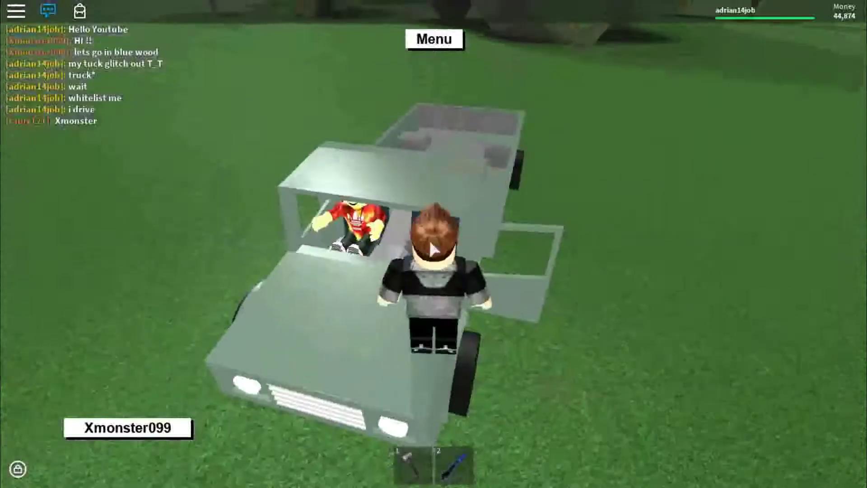
{"action": "key", "text": "space"}
{"action": "scroll", "coordinate": [435, 242], "scroll_direction": "up", "scroll_amount": 3}
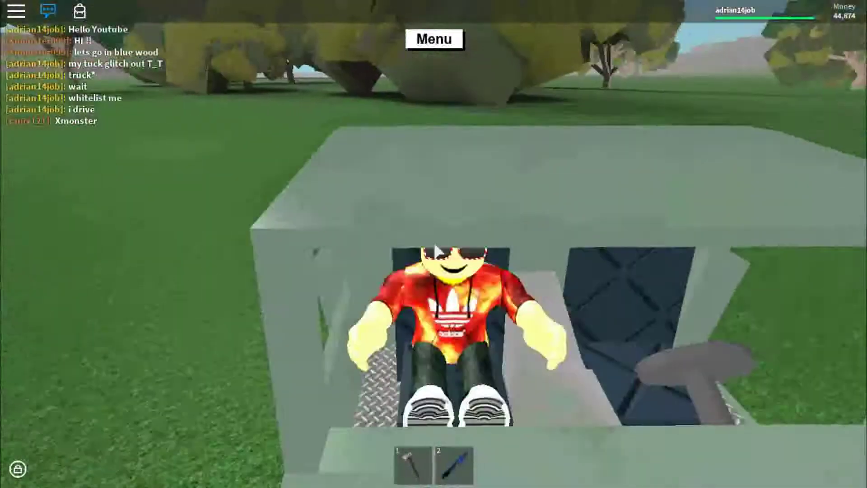
Look around the grey truck's cab while the friend drives through the cave
{"action": "right_click", "coordinate": [434, 242]}
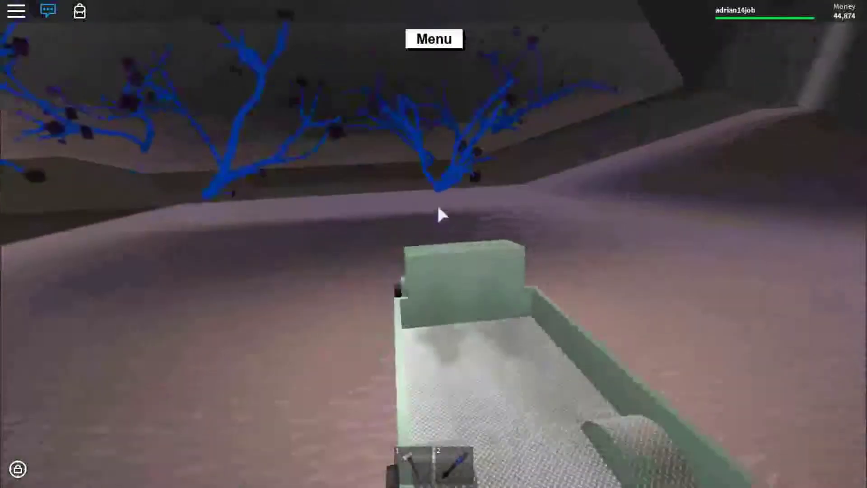
Exit the truck and walk up the dark slope toward the glowing blue trees
{"action": "key", "text": "space"}
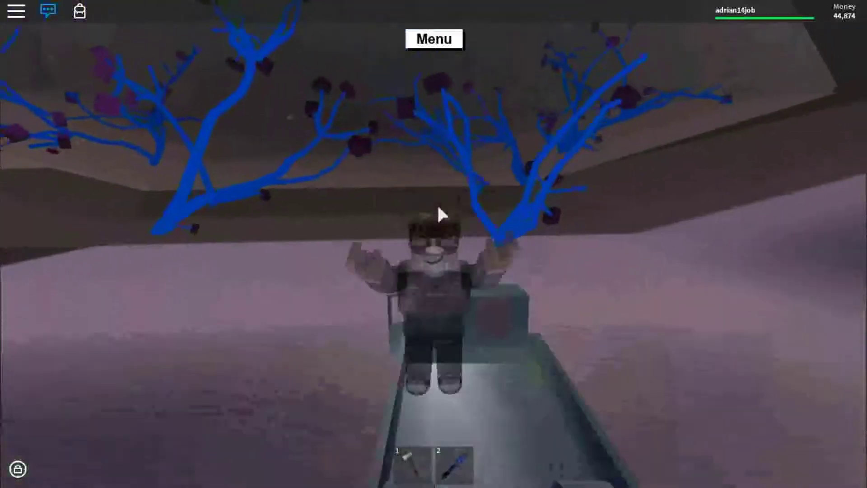
{"action": "key", "text": "w"}
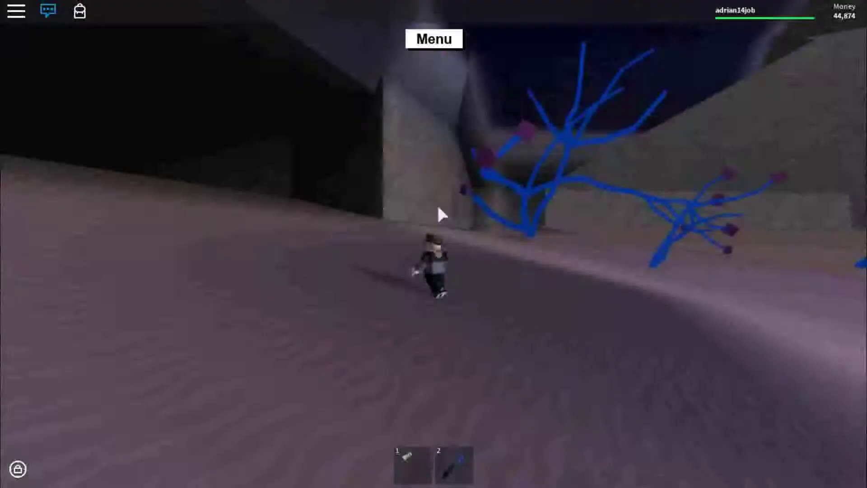
{"action": "key", "text": "w"}
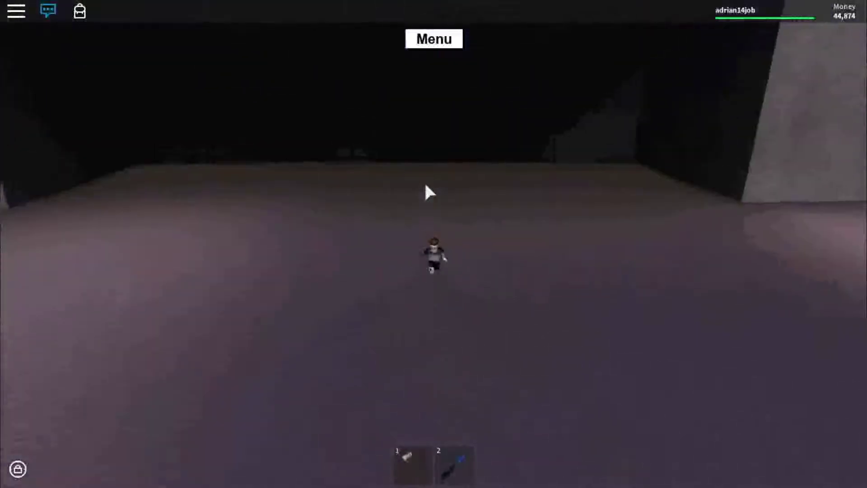
{"action": "key", "text": "w"}
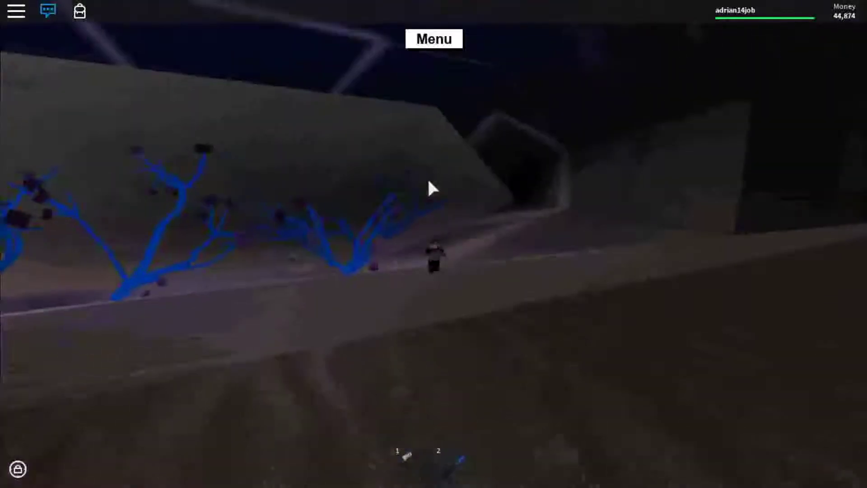
{"action": "key", "text": "w"}
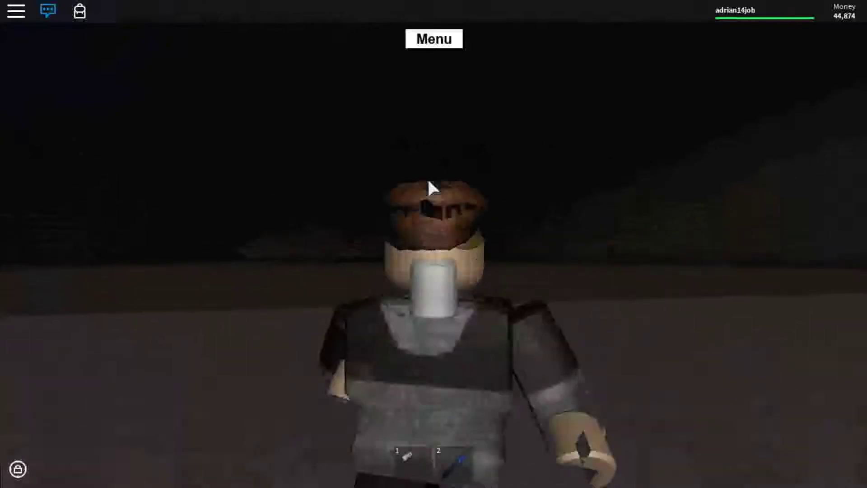
{"action": "key", "text": "w"}
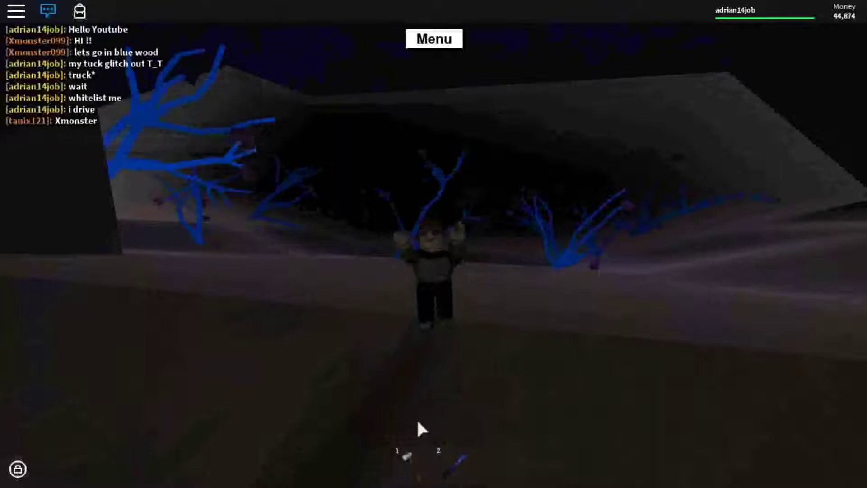
Show the server player list, then walk past the blue trees onto open ground
{"action": "key", "text": "Tab"}
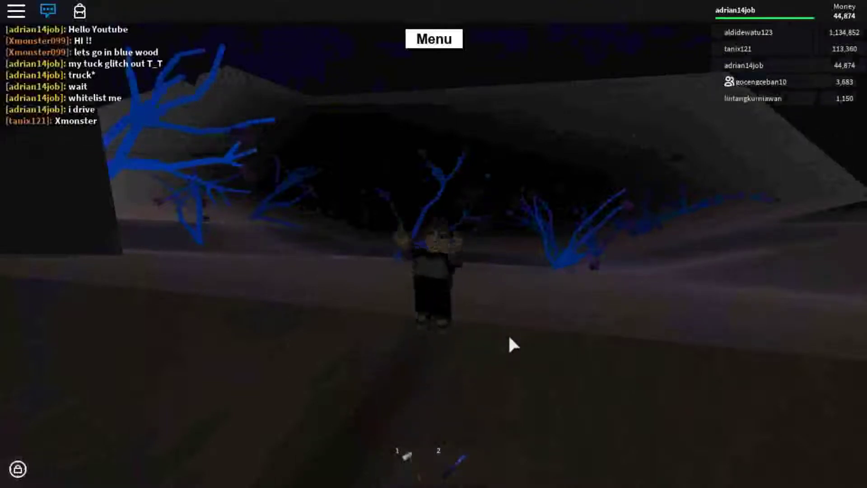
{"action": "key", "text": "w"}
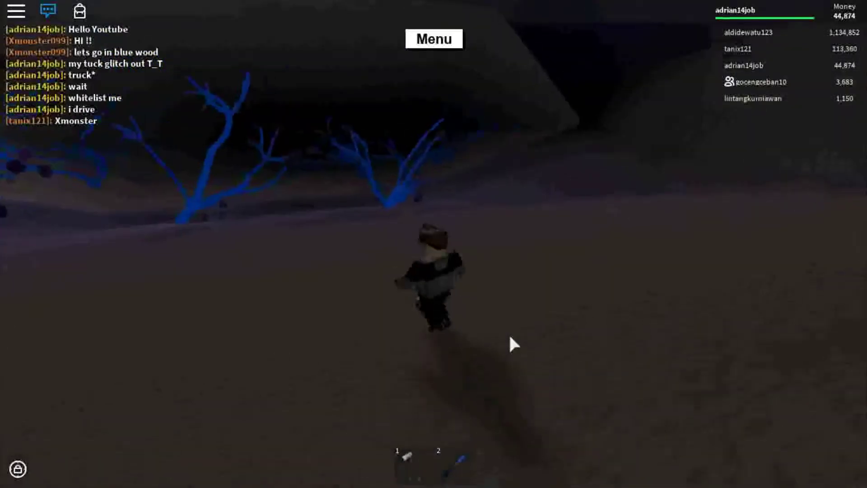
{"action": "key", "text": "w"}
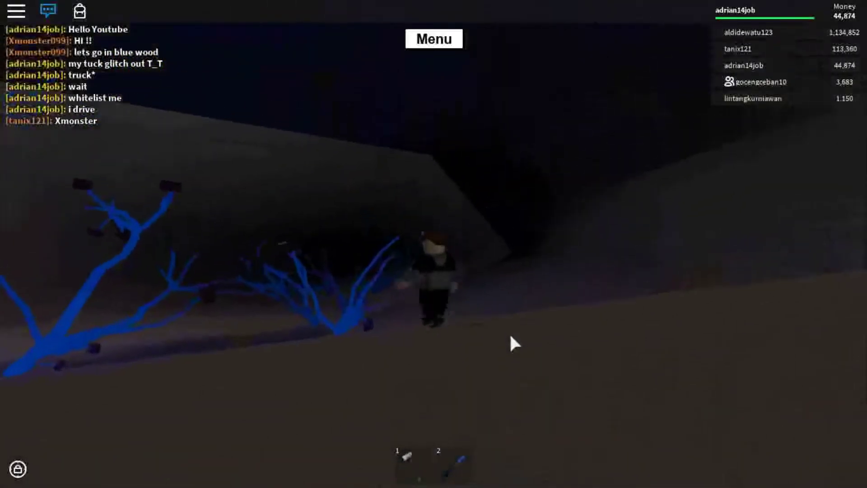
{"action": "key", "text": "w"}
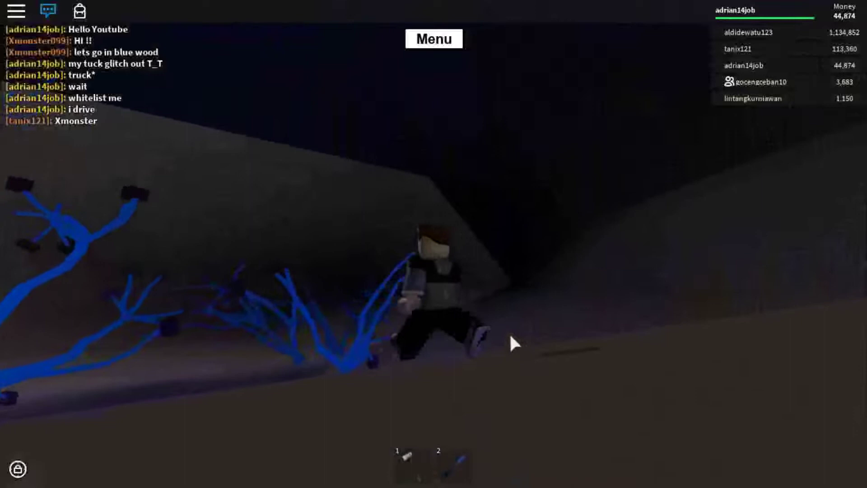
{"action": "key", "text": "s"}
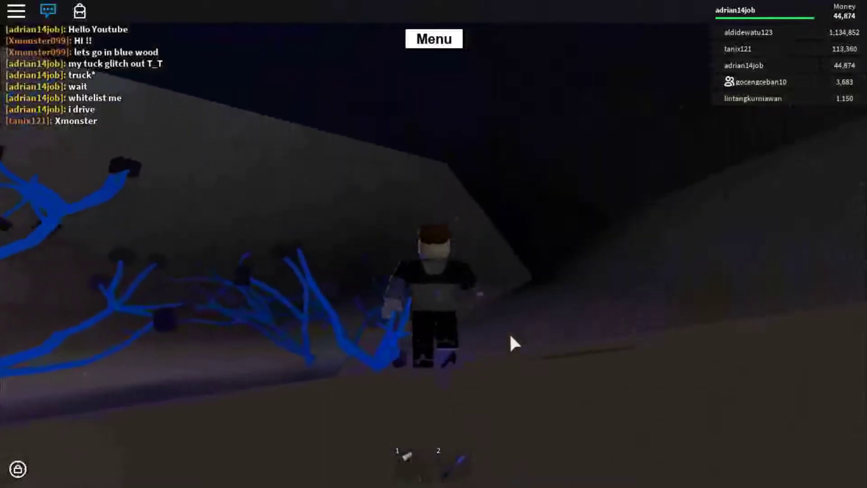
{"action": "key", "text": "w"}
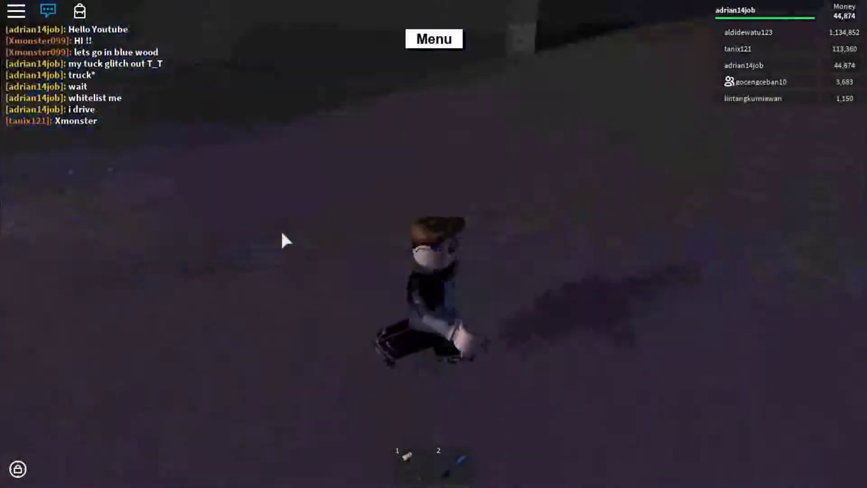
Cross the open ground toward the large blue tree, toggling the axe on and off
{"action": "key", "text": "w"}
{"action": "key", "text": "1"}
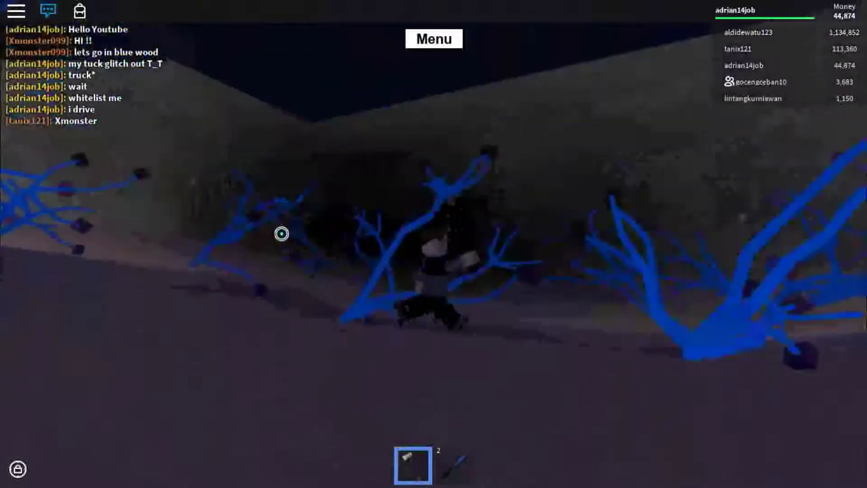
{"action": "key", "text": "w"}
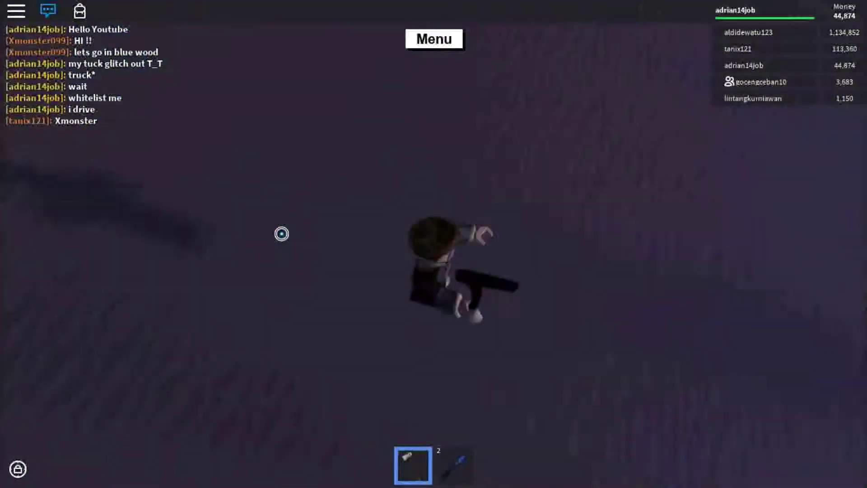
{"action": "key", "text": "w"}
{"action": "key", "text": "1"}
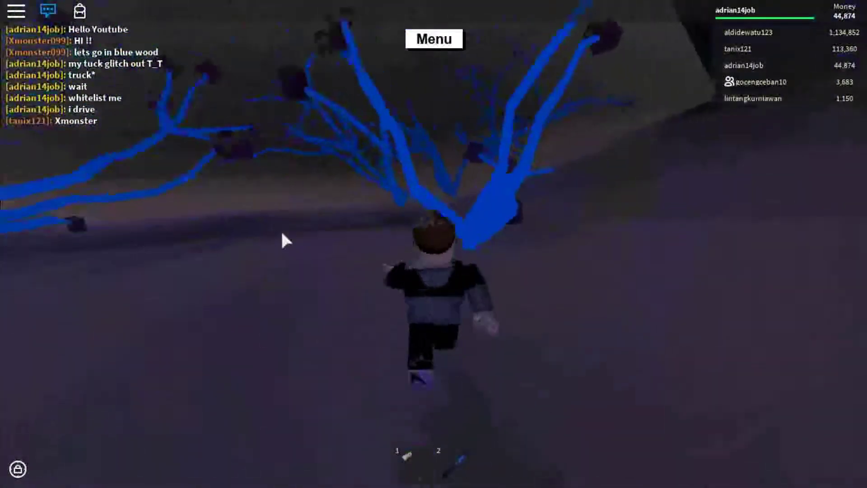
{"action": "key", "text": "w"}
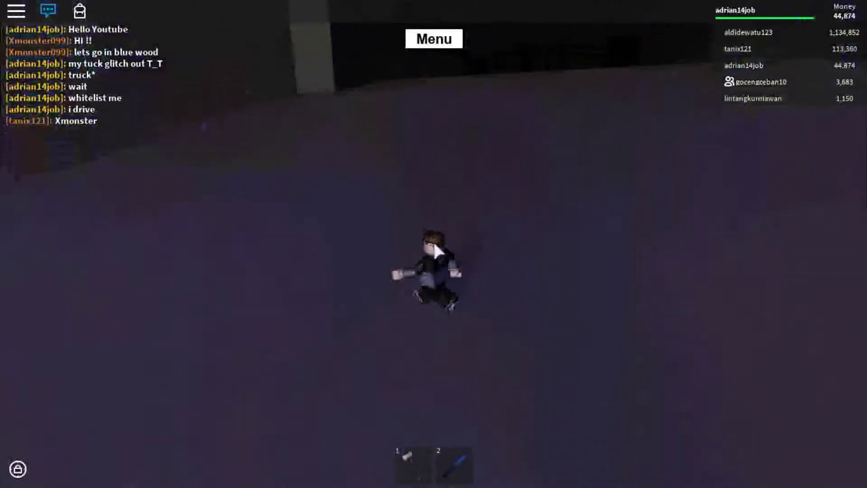
{"action": "key", "text": "w"}
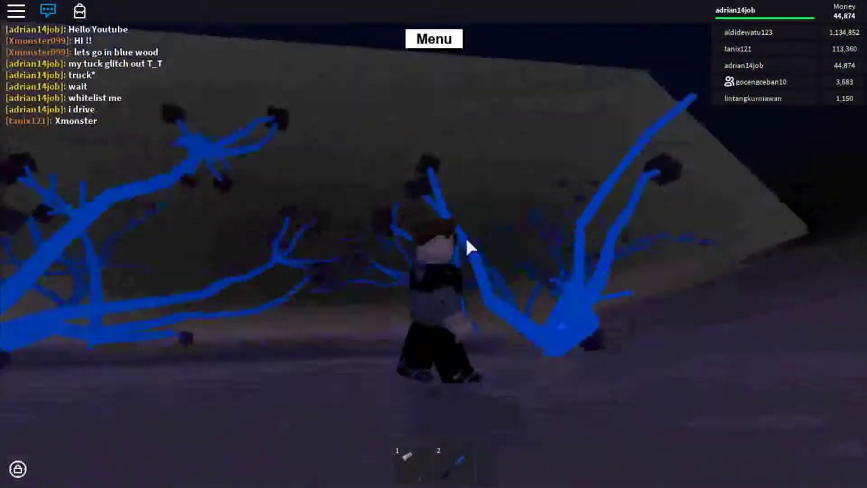